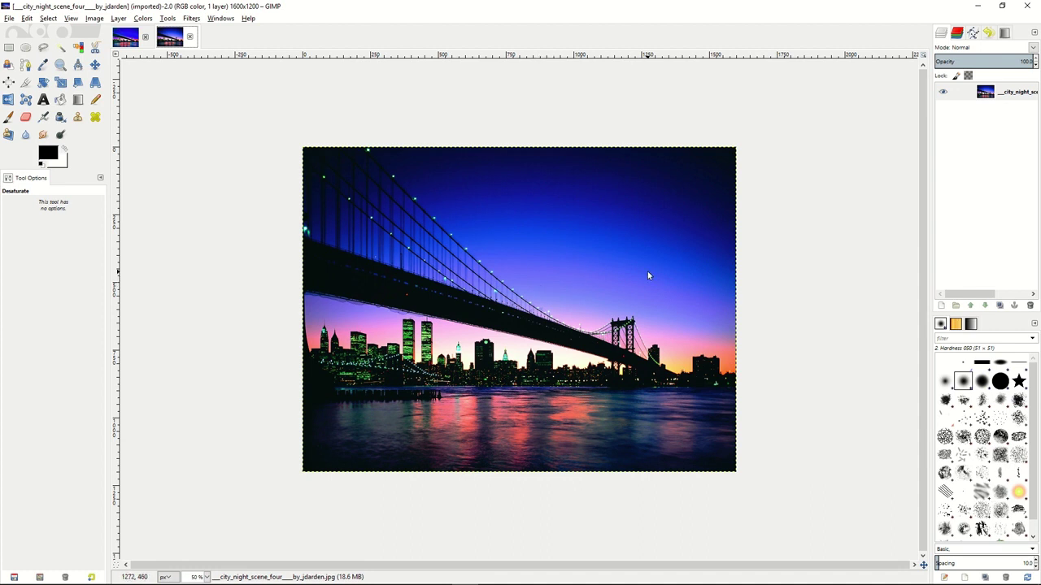
Step: Duplicate the bridge photo layer from the Layers panel context menu
{"action": "right_click", "coordinate": [967, 91]}
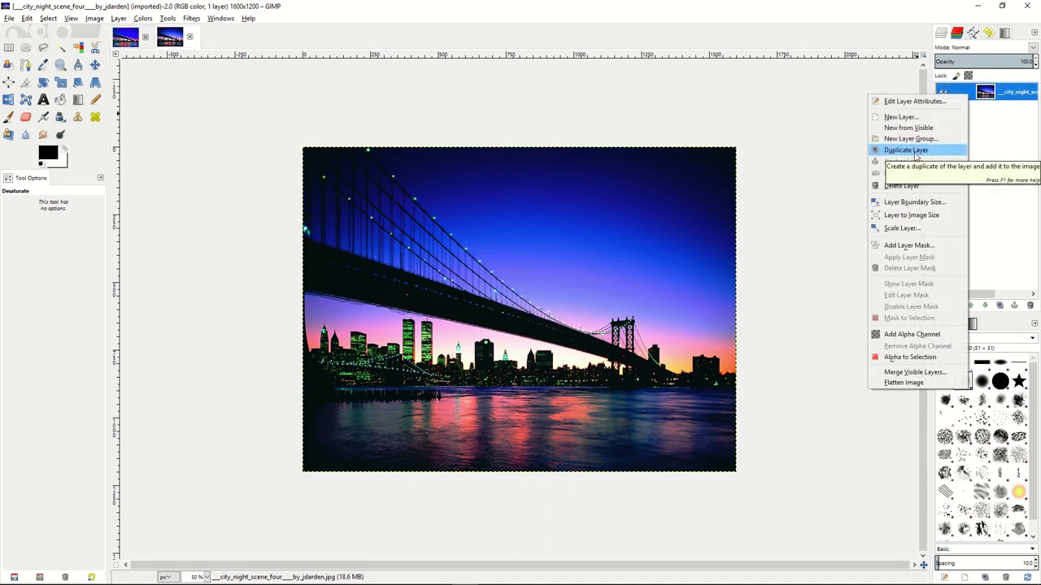
{"action": "left_click", "coordinate": [916, 152]}
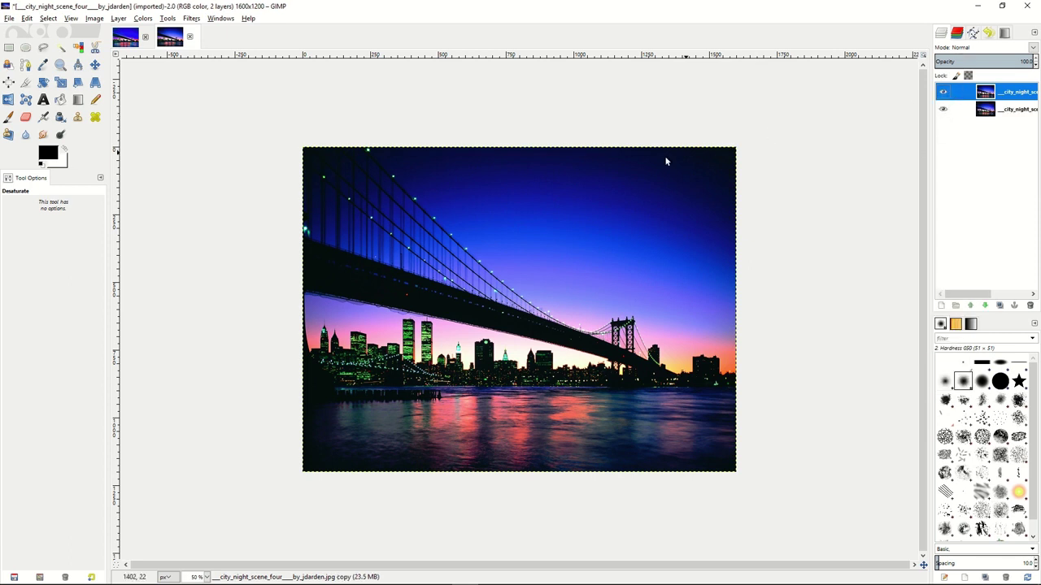
Step: Apply Advanced Tone Mapping to the duplicate: blur 10, opacities 75/90, 5 merged-layer copies
{"action": "left_click", "coordinate": [193, 18]}
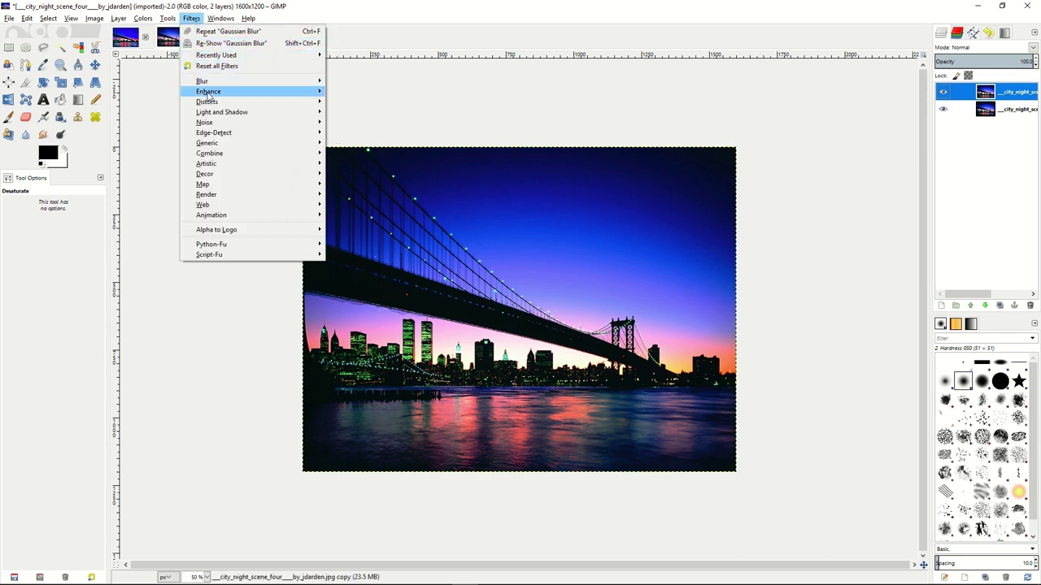
{"action": "mouse_move", "coordinate": [208, 96]}
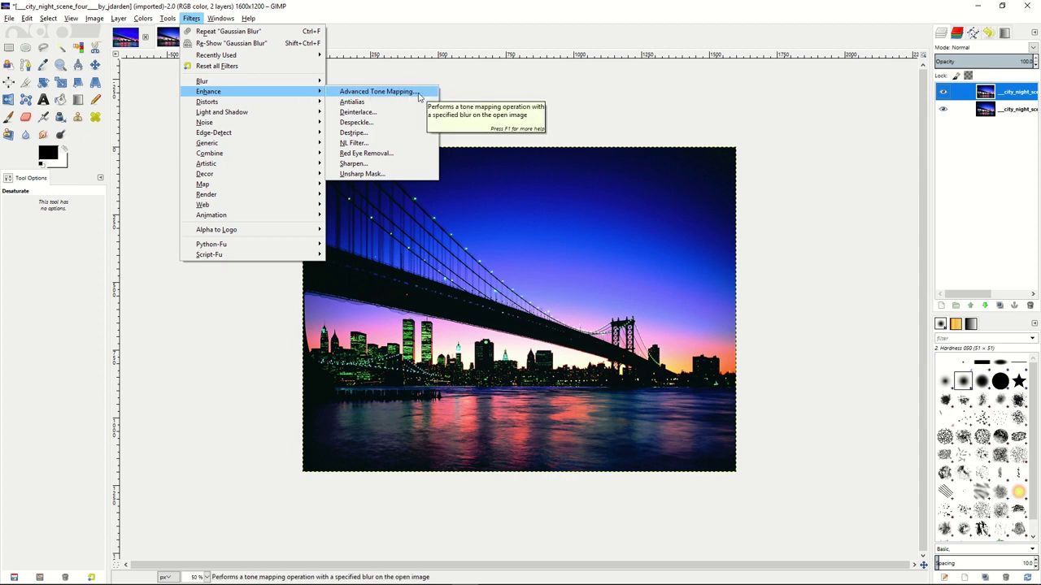
{"action": "left_click", "coordinate": [363, 93]}
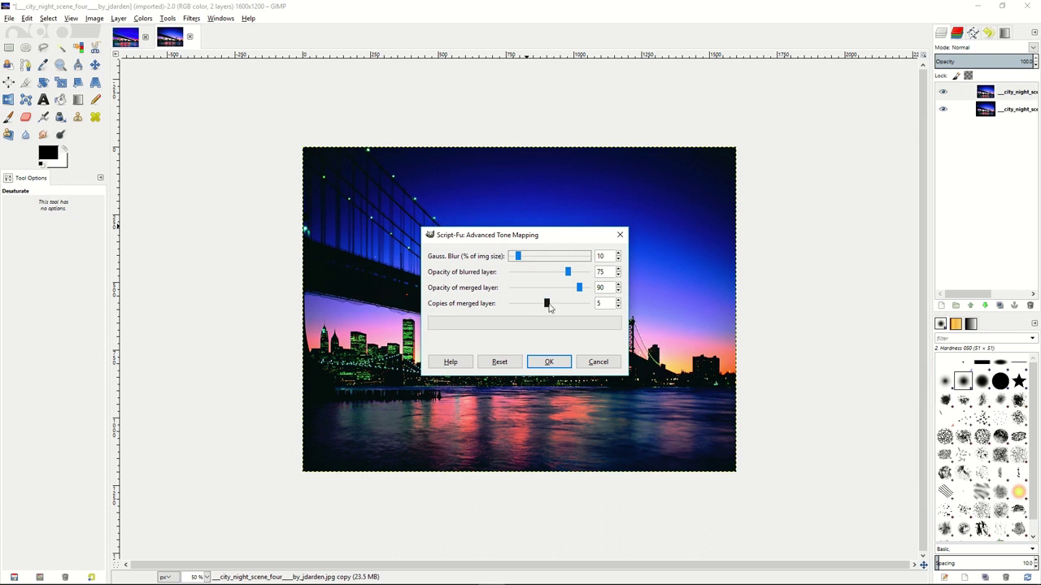
{"action": "mouse_move", "coordinate": [550, 306]}
{"action": "left_mouse_down"}
{"action": "mouse_move", "coordinate": [518, 308]}
{"action": "mouse_move", "coordinate": [545, 307]}
{"action": "left_mouse_up"}
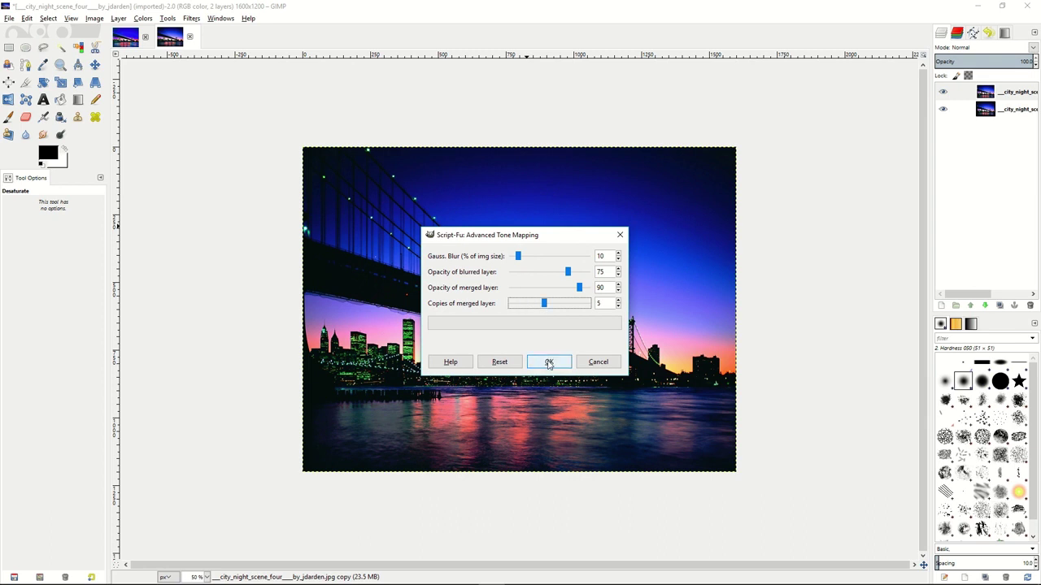
{"action": "left_click", "coordinate": [549, 363]}
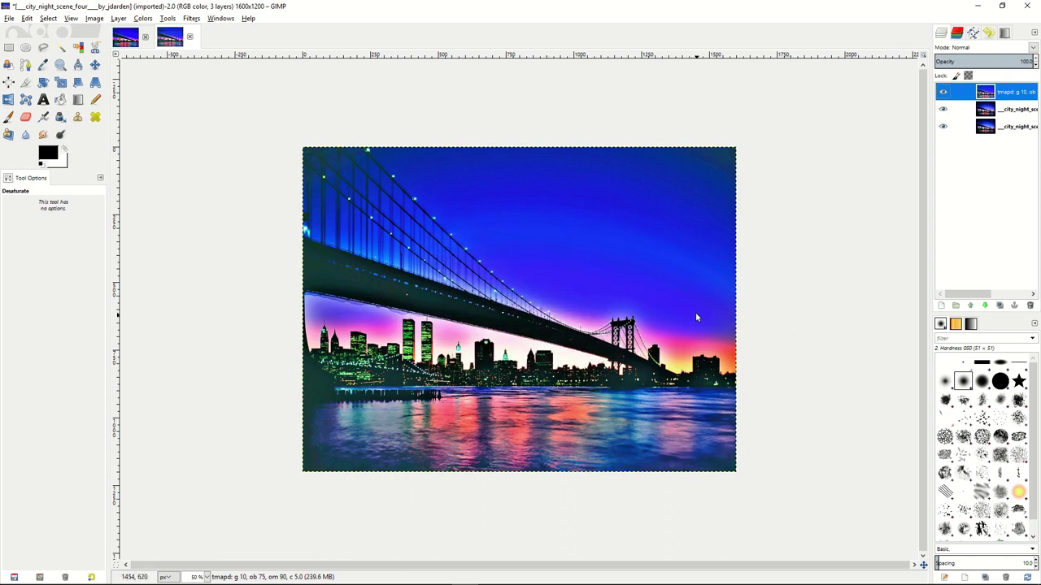
Step: Merge the tone-mapped top layer down onto the layer below
{"action": "right_click", "coordinate": [972, 95]}
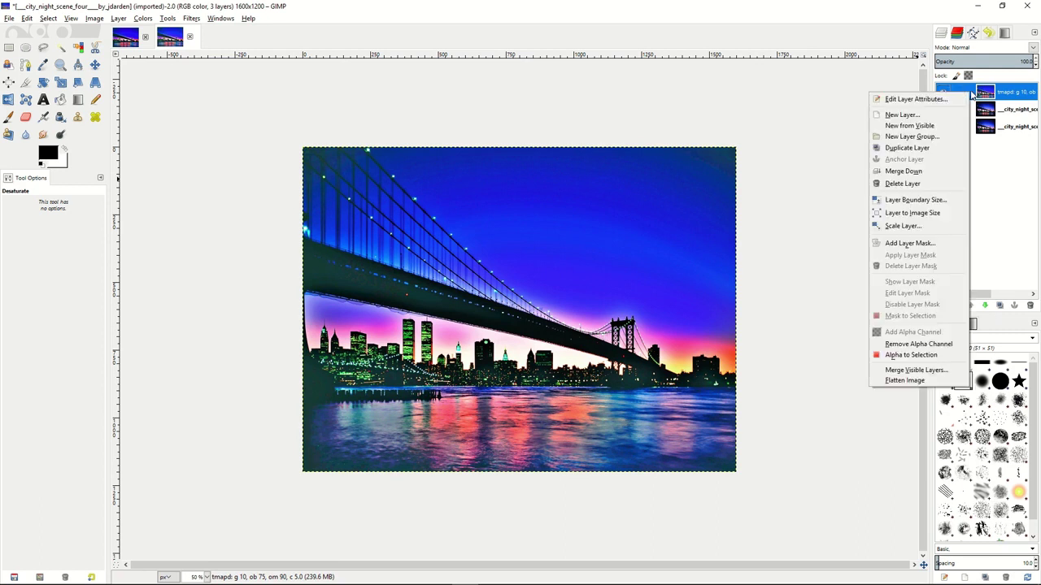
{"action": "left_click", "coordinate": [917, 174]}
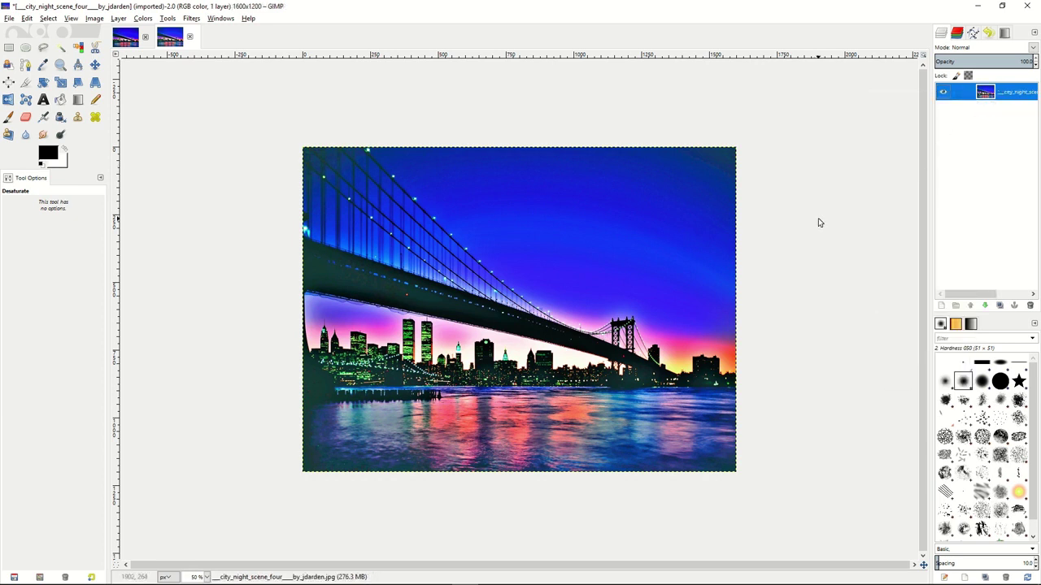
Step: Lower the Levels gamma to 0.92, then duplicate the adjusted layer
{"action": "left_click", "coordinate": [145, 23]}
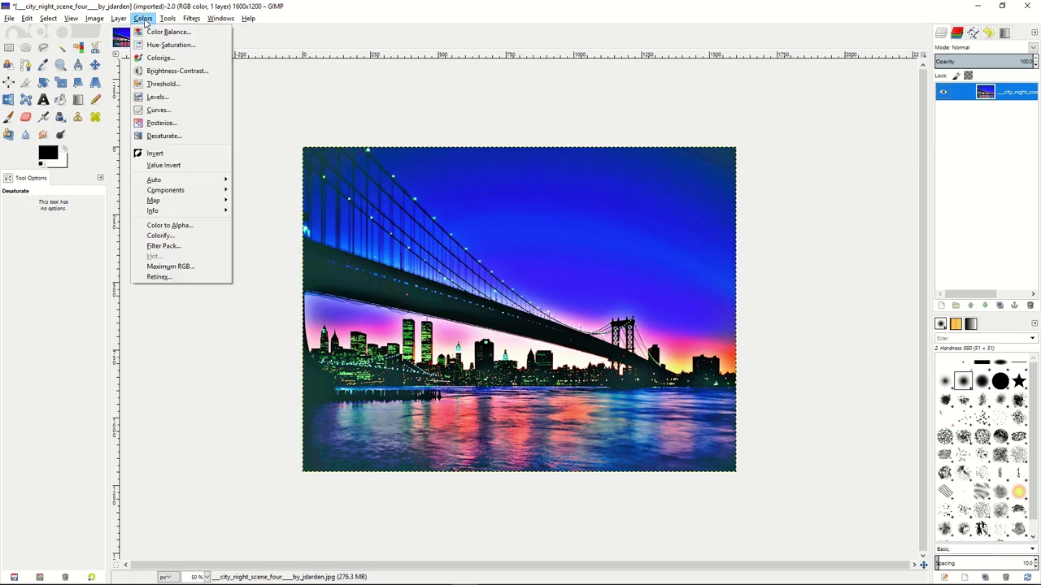
{"action": "left_click", "coordinate": [157, 96]}
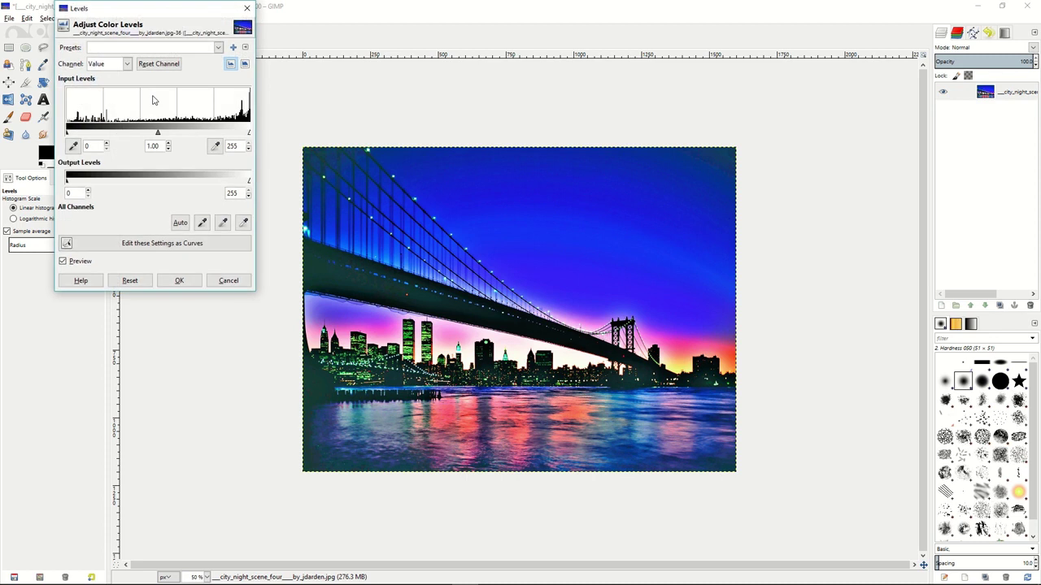
{"action": "left_click", "coordinate": [169, 149]}
{"action": "left_click", "coordinate": [179, 280]}
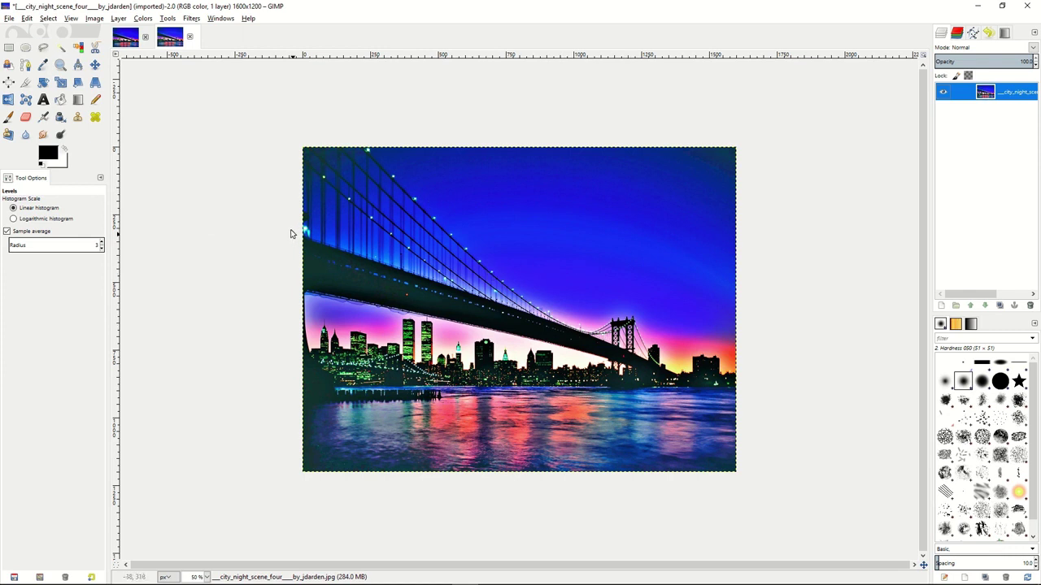
{"action": "right_click", "coordinate": [964, 94]}
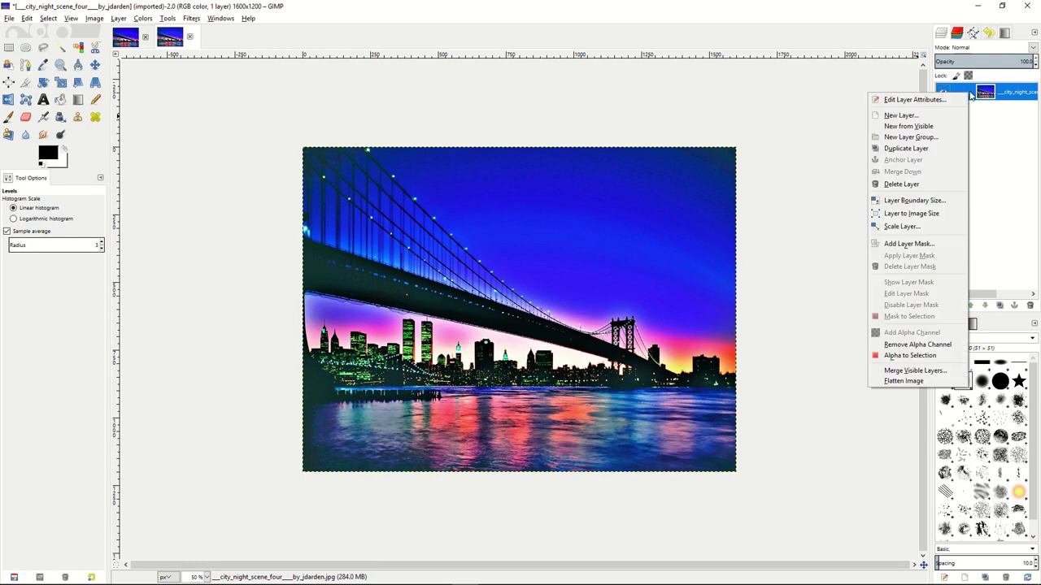
{"action": "left_click", "coordinate": [907, 149]}
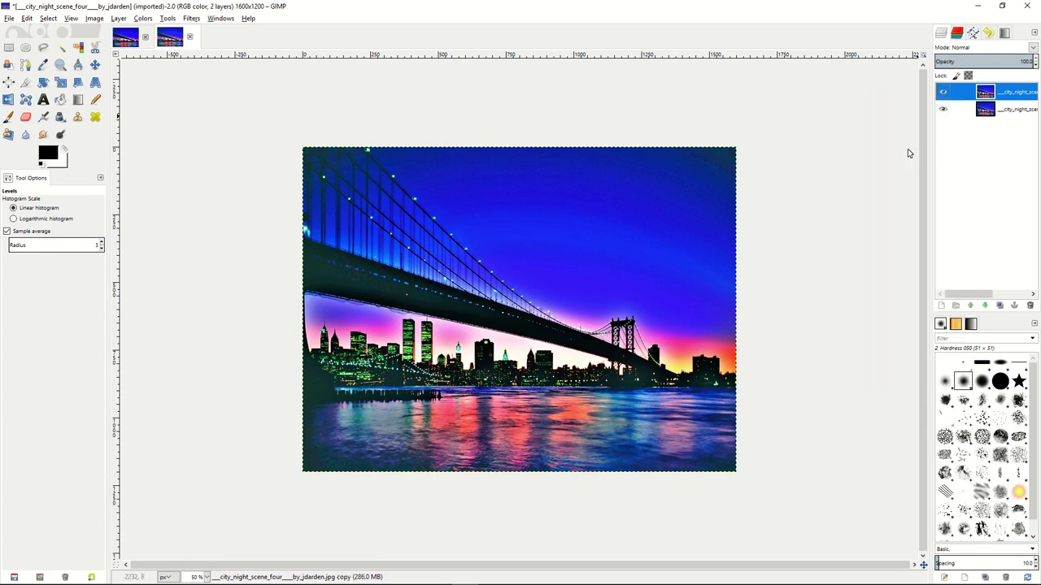
Step: Desaturate the top copy layer to grayscale using the Lightness option
{"action": "left_click", "coordinate": [143, 19]}
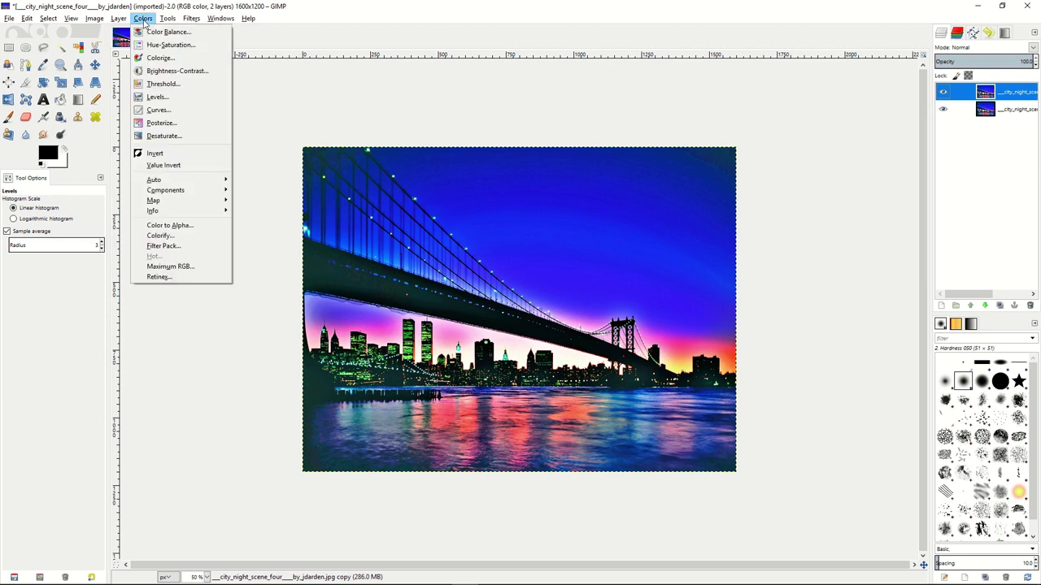
{"action": "left_click", "coordinate": [152, 137]}
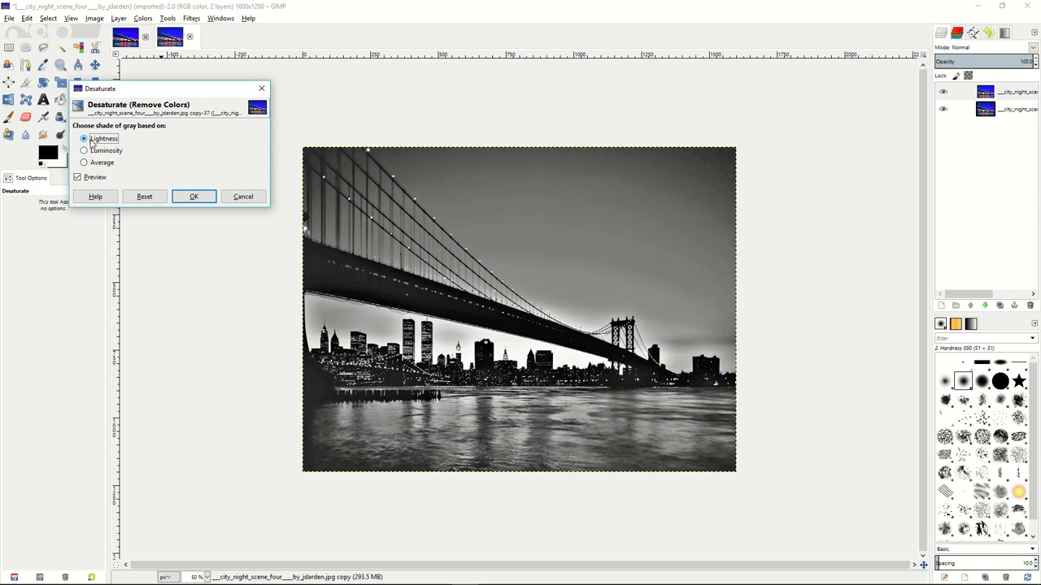
{"action": "left_click", "coordinate": [95, 151]}
{"action": "left_click", "coordinate": [96, 164]}
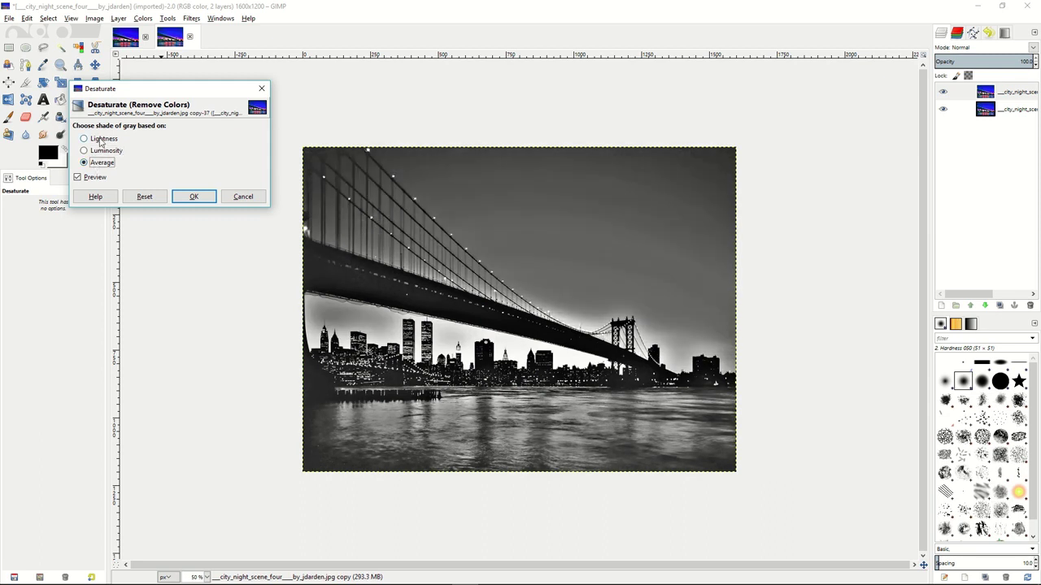
{"action": "left_click", "coordinate": [101, 140]}
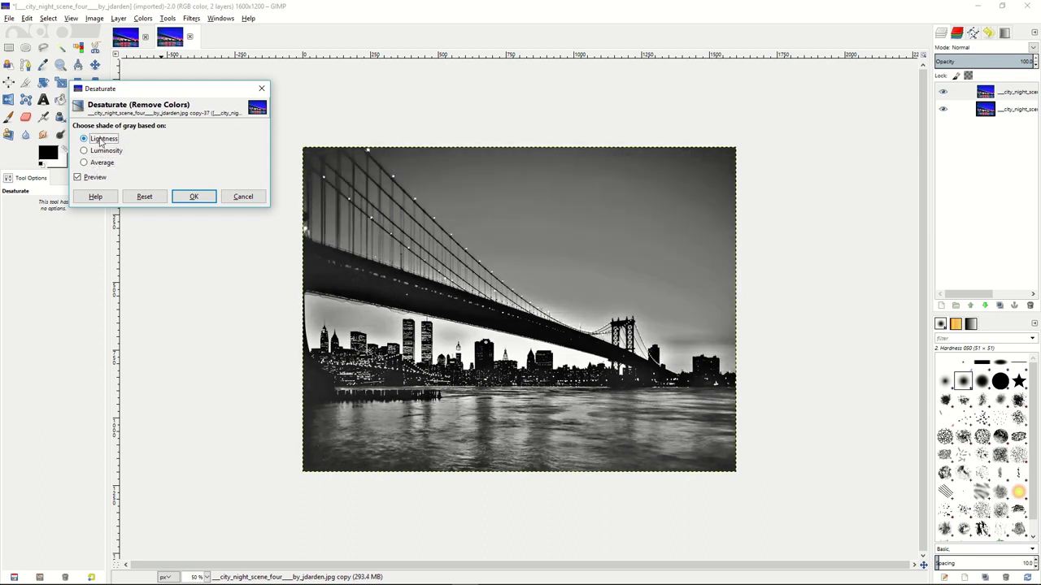
{"action": "left_click", "coordinate": [187, 199]}
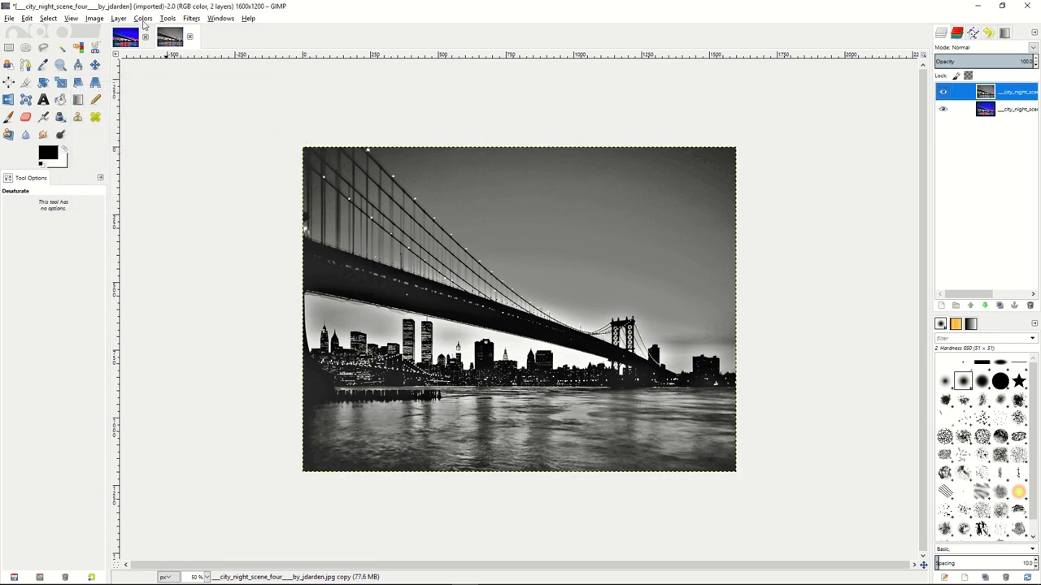
{"action": "left_click", "coordinate": [143, 18]}
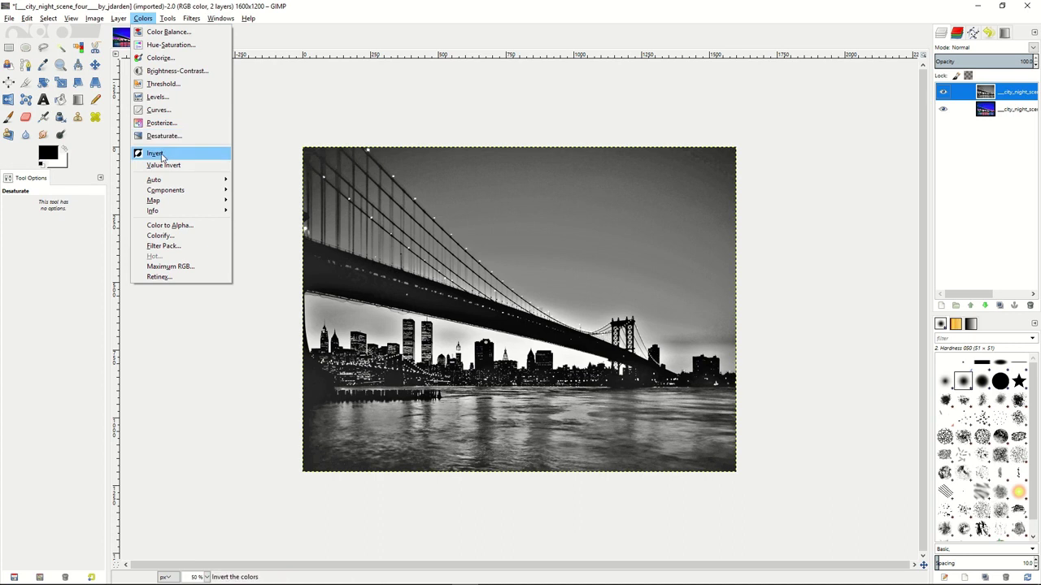
Step: Invert the grayscale top layer into a light negative
{"action": "left_click", "coordinate": [159, 153]}
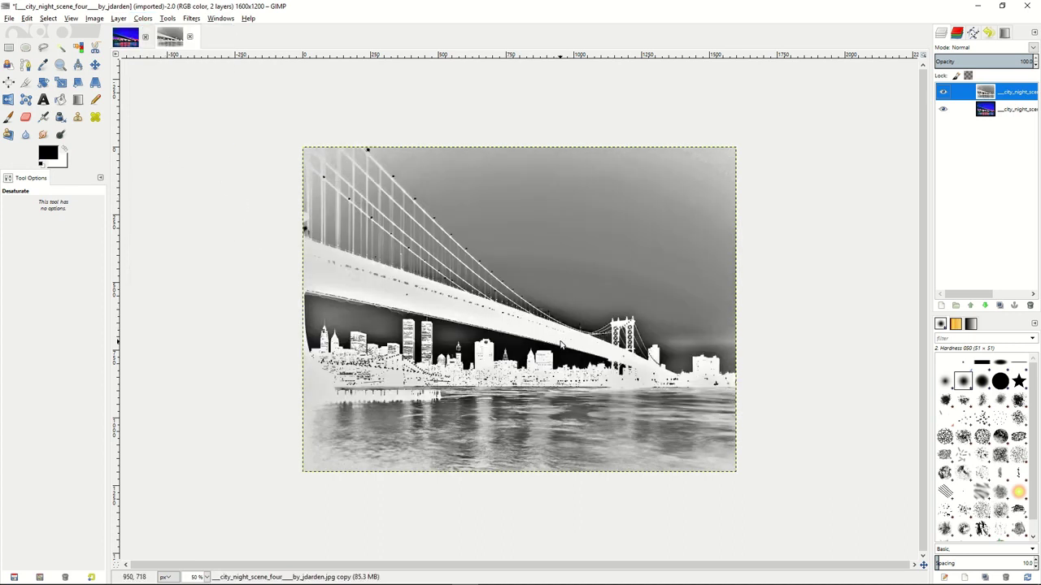
{"action": "left_click", "coordinate": [167, 19]}
Step: Apply a 20 px Gaussian blur to the inverted top layer
{"action": "mouse_move", "coordinate": [194, 18]}
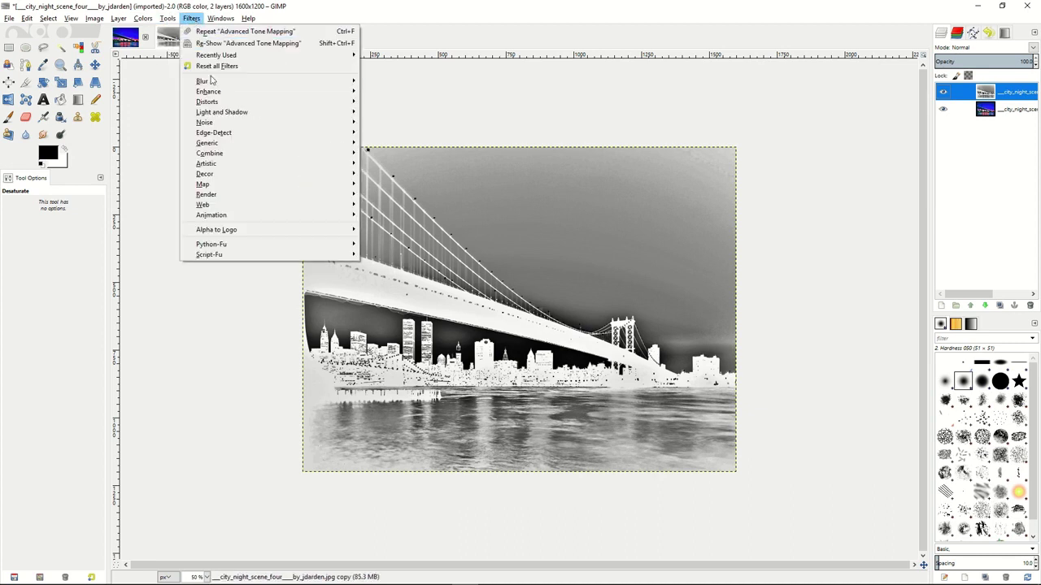
{"action": "mouse_move", "coordinate": [213, 81]}
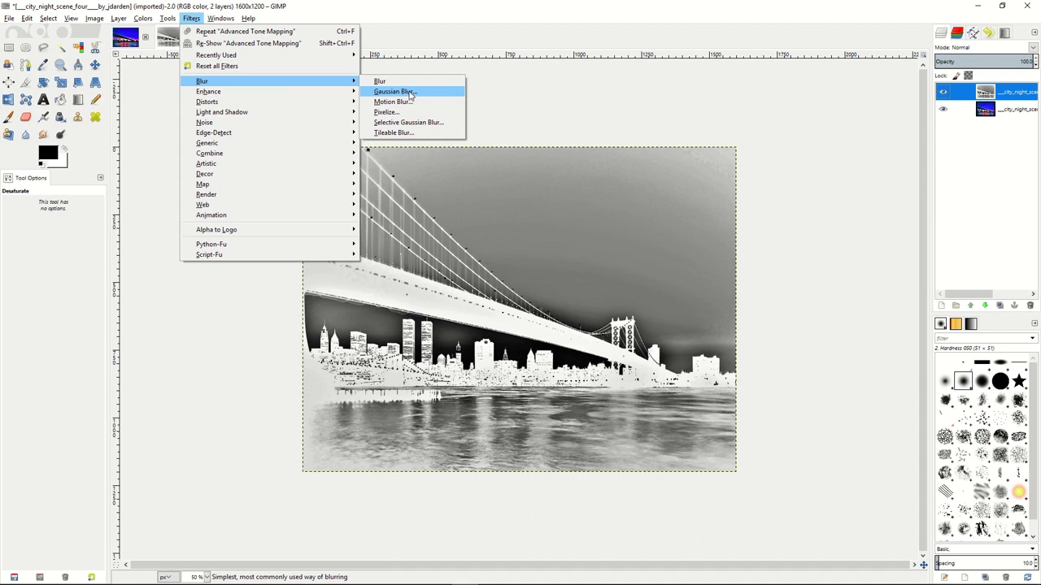
{"action": "left_click", "coordinate": [409, 93]}
{"action": "left_click", "coordinate": [517, 367]}
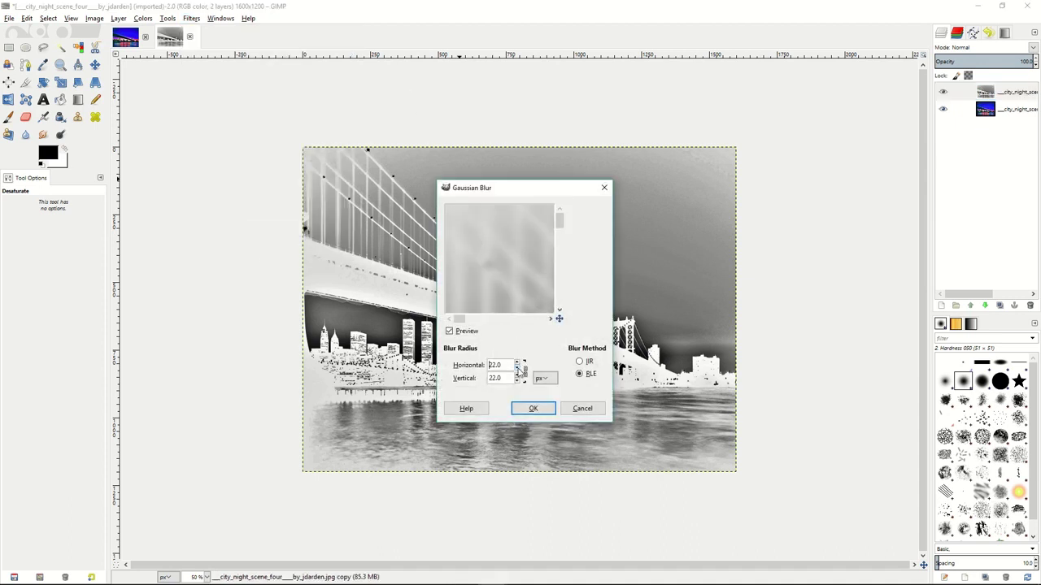
{"action": "left_click", "coordinate": [520, 370]}
{"action": "left_click", "coordinate": [518, 369]}
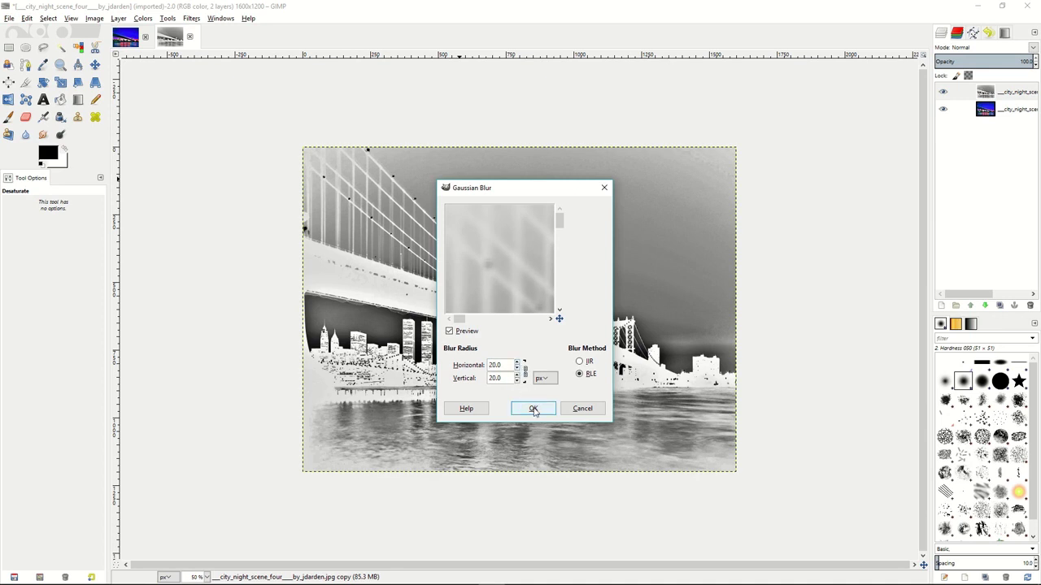
{"action": "left_click", "coordinate": [533, 409]}
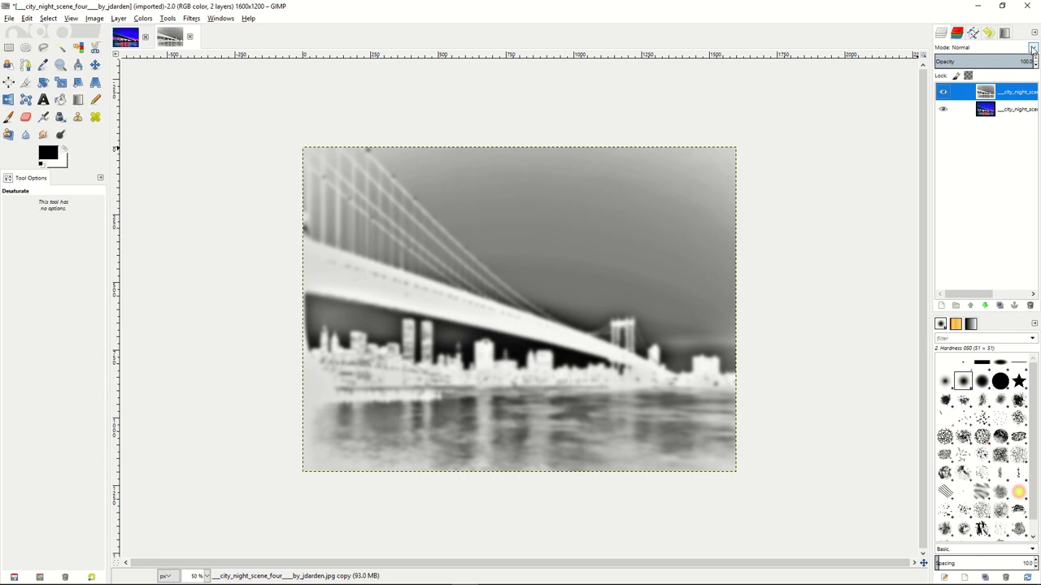
Step: Set the top layer's blend mode to Overlay with opacity around 49%
{"action": "left_click", "coordinate": [1032, 49]}
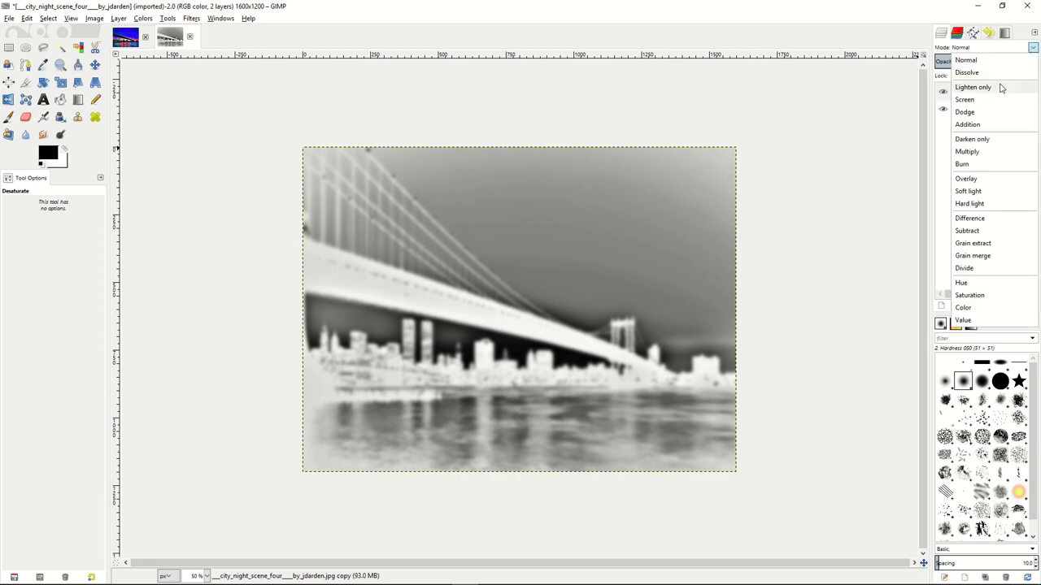
{"action": "left_click", "coordinate": [967, 181]}
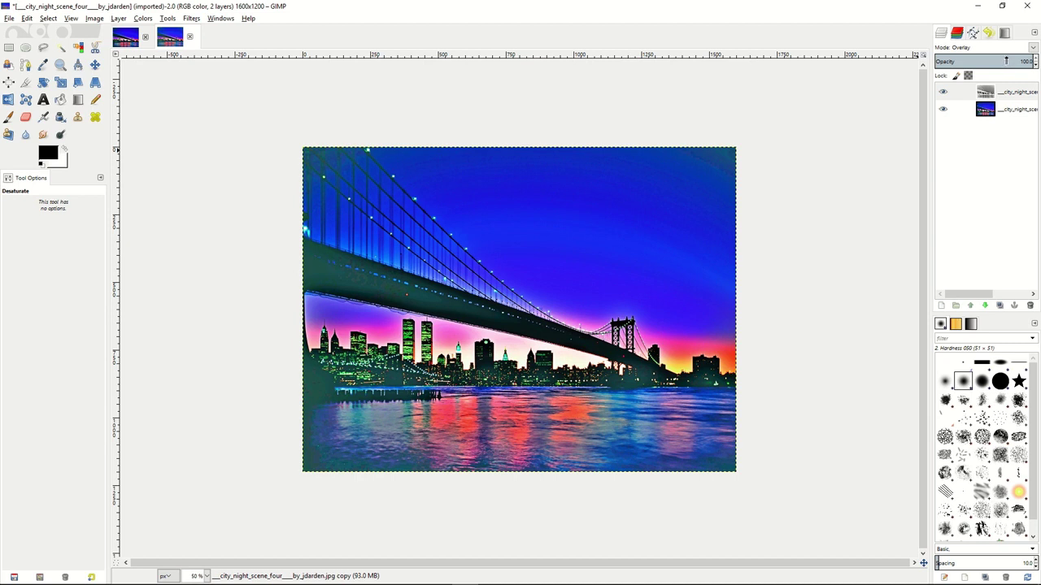
{"action": "left_click_drag", "start_coordinate": [1006, 61], "coordinate": [982, 61]}
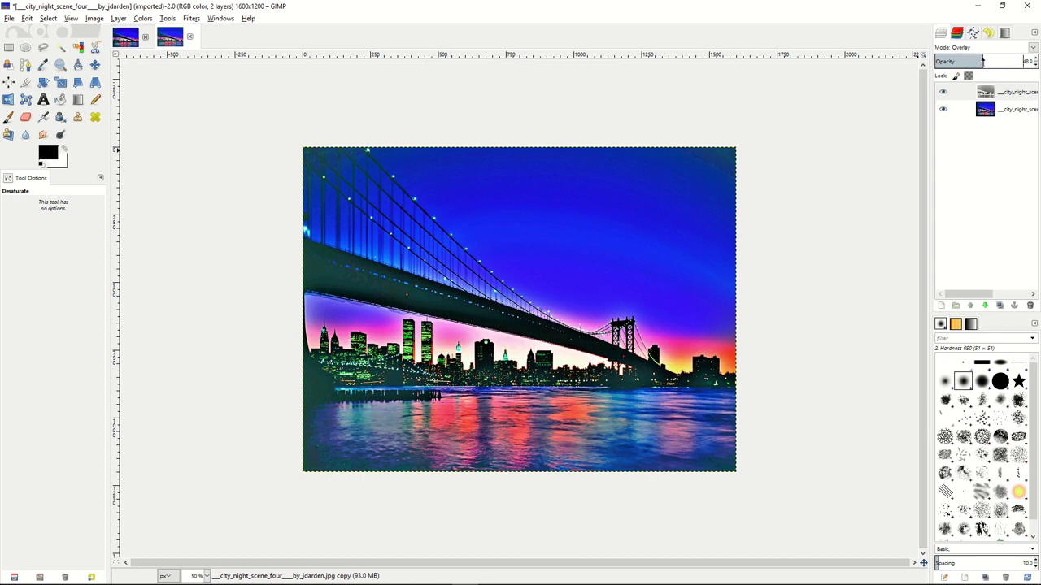
Step: Merge the Overlay layer down into the bridge photo below
{"action": "right_click", "coordinate": [969, 94]}
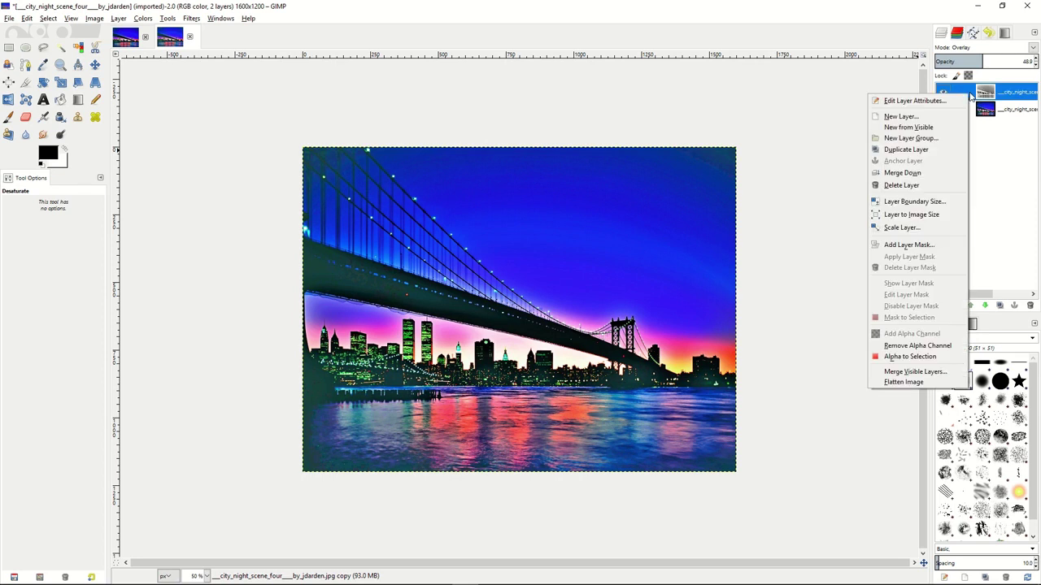
{"action": "left_click", "coordinate": [902, 174]}
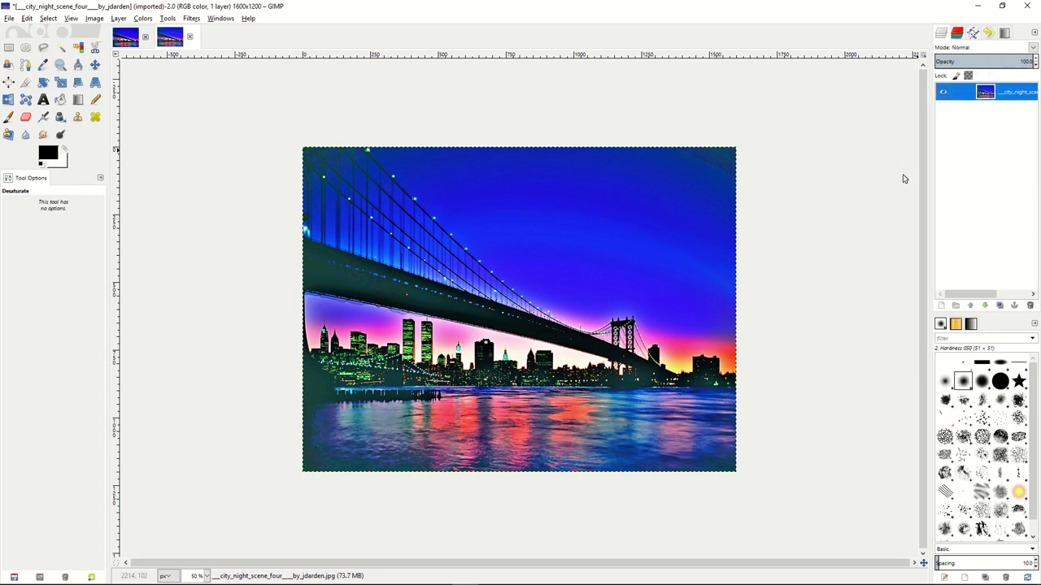